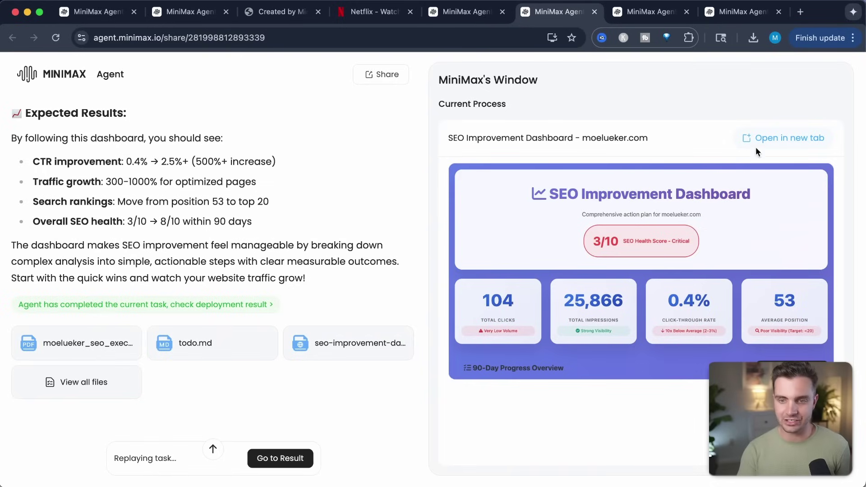
Open the deployed moelueker.com SEO Improvement Dashboard, showing a 3/10 health score, in its own tab
left_click(778, 139)
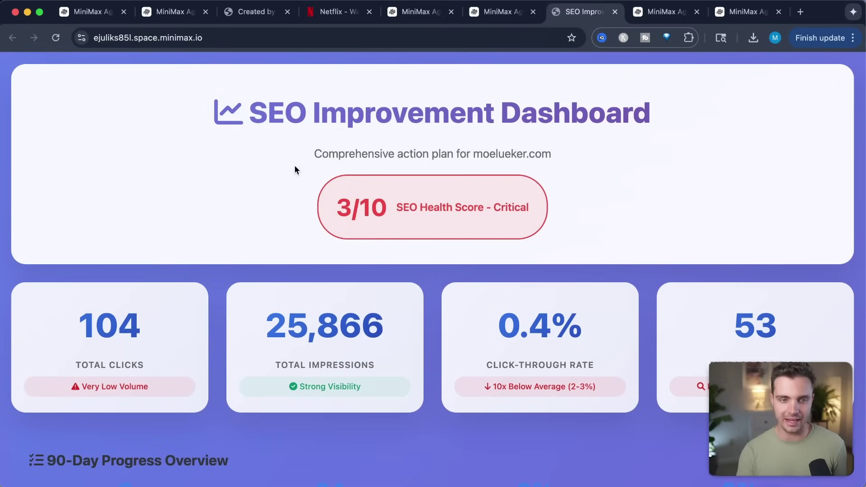
triple_click(535, 205)
left_click(604, 212)
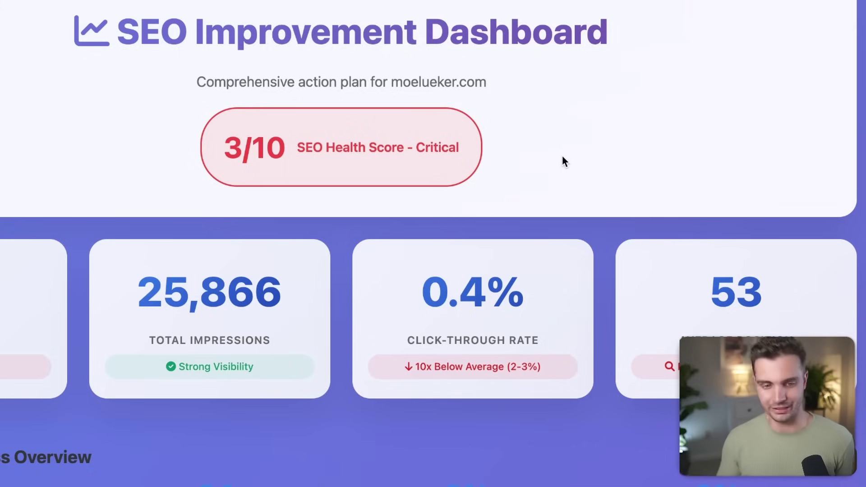
triple_click(473, 293)
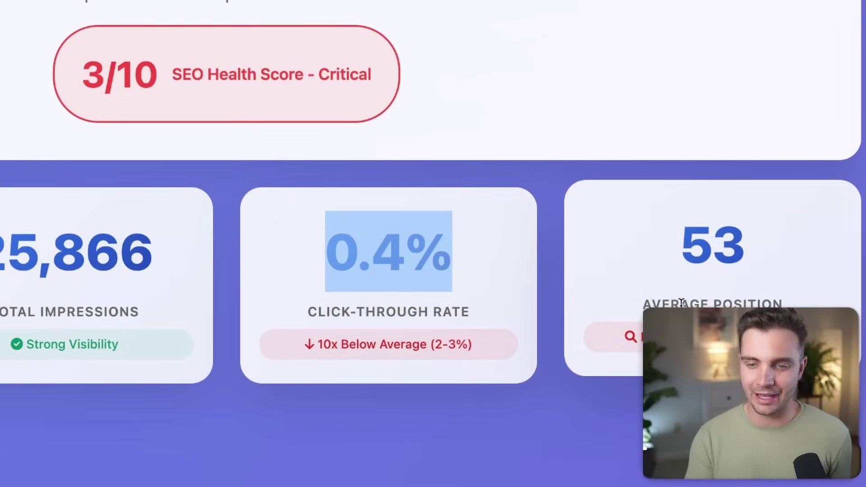
left_click_drag(669, 241, 751, 243)
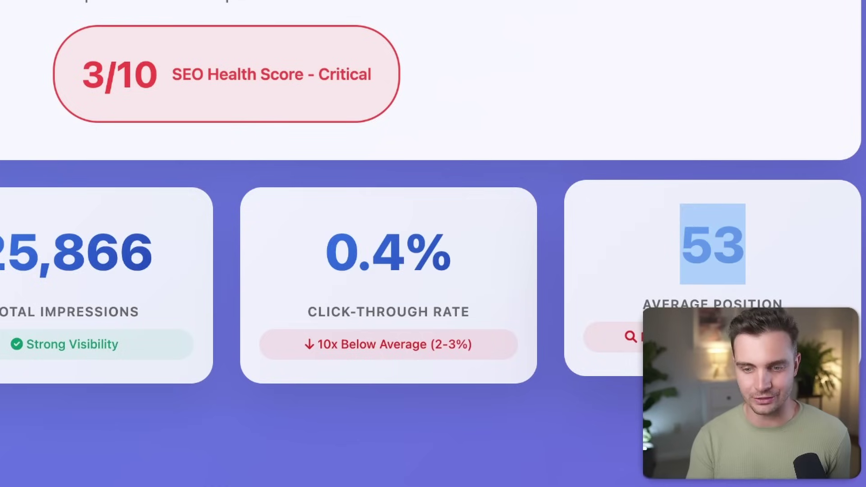
left_click_drag(796, 336, 639, 336)
scroll(603, 300, "down", 5)
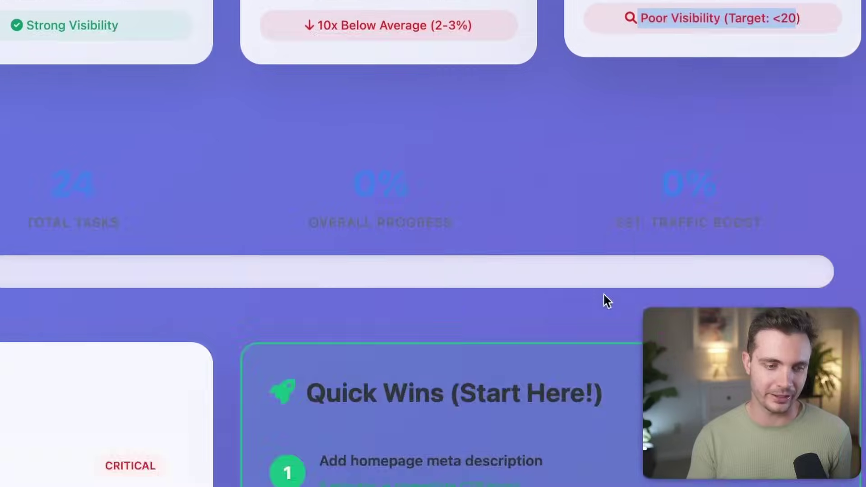
left_click_drag(85, 100, 324, 104)
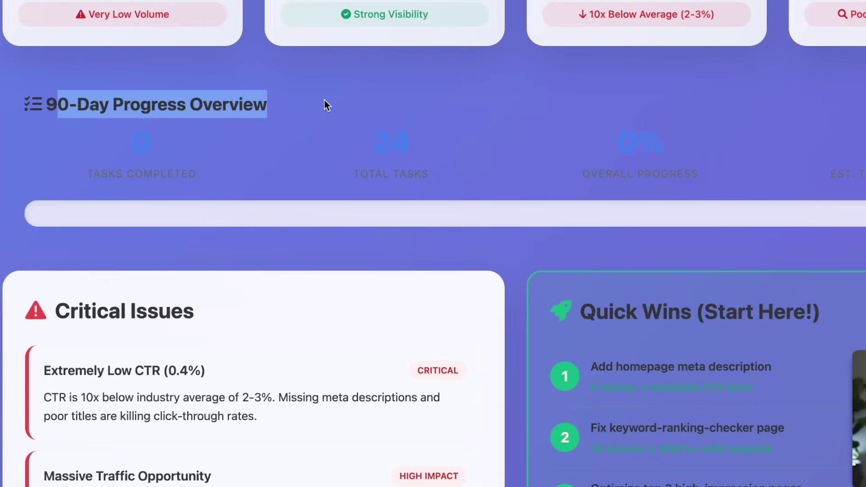
scroll(346, 214, "down", 5)
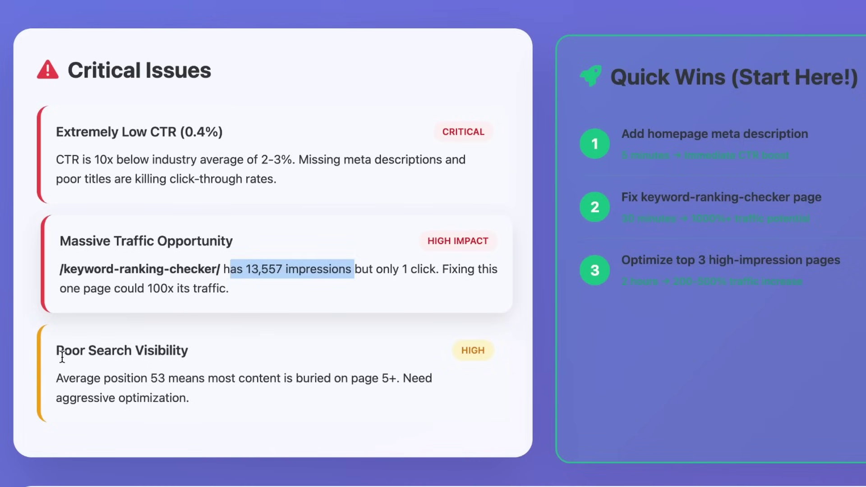
left_click_drag(43, 350, 334, 435)
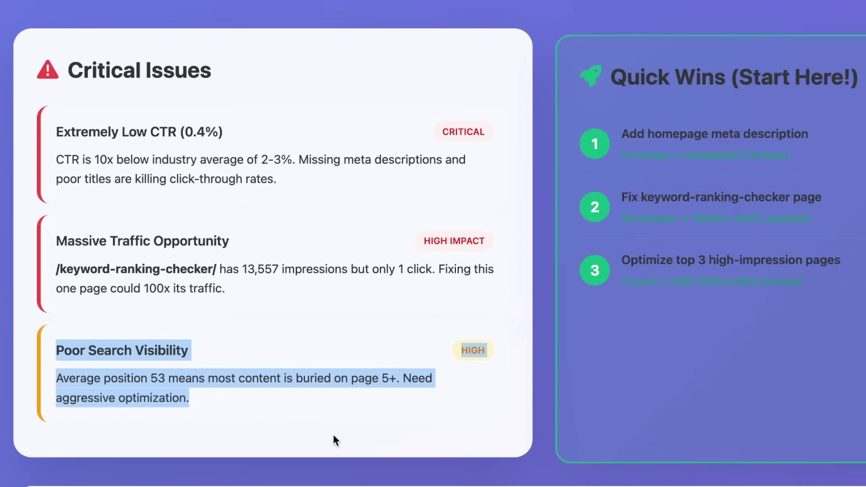
left_click(389, 376)
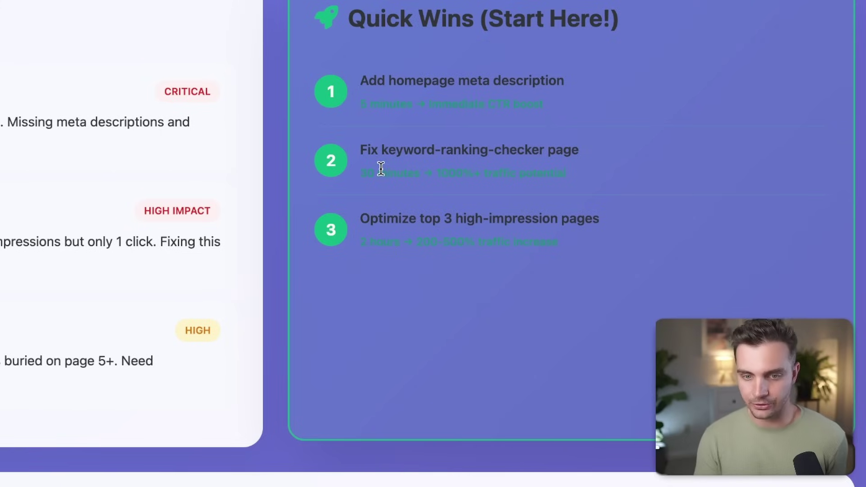
left_click_drag(360, 173, 588, 178)
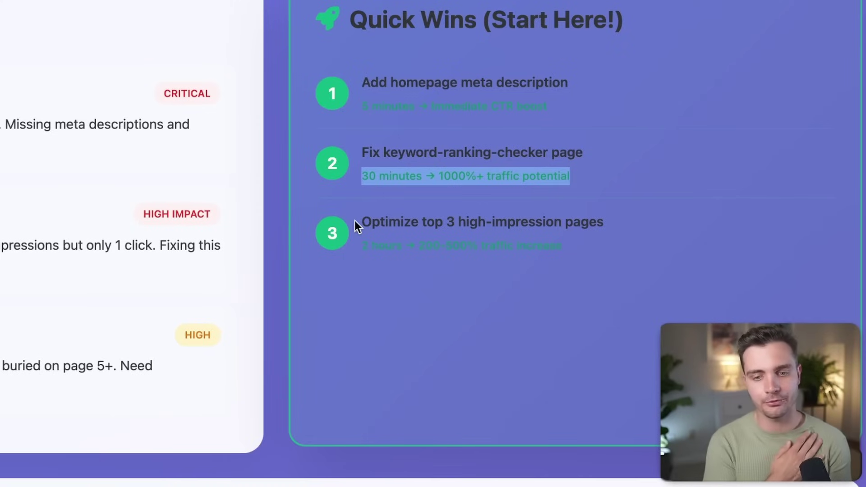
left_click_drag(361, 246, 579, 249)
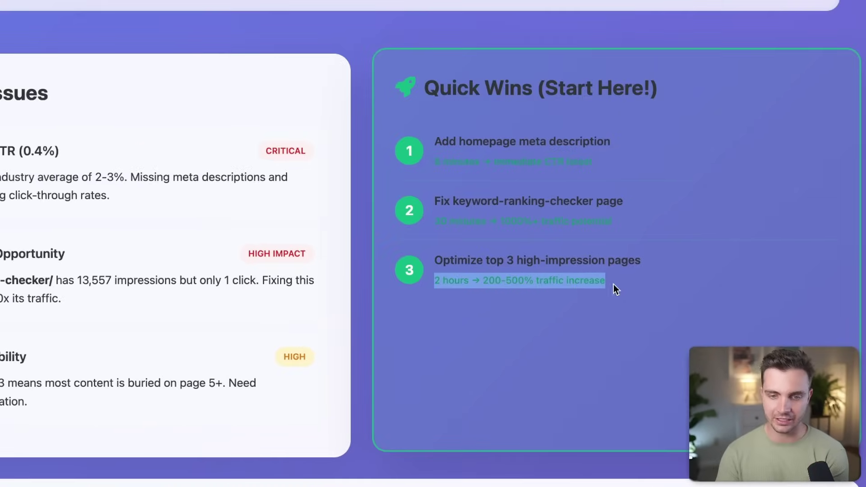
left_click(503, 249)
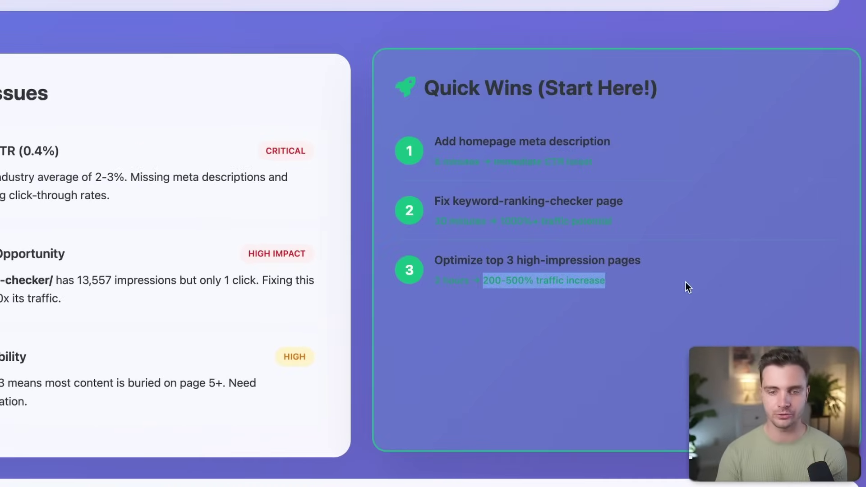
scroll(685, 283, "down", 5)
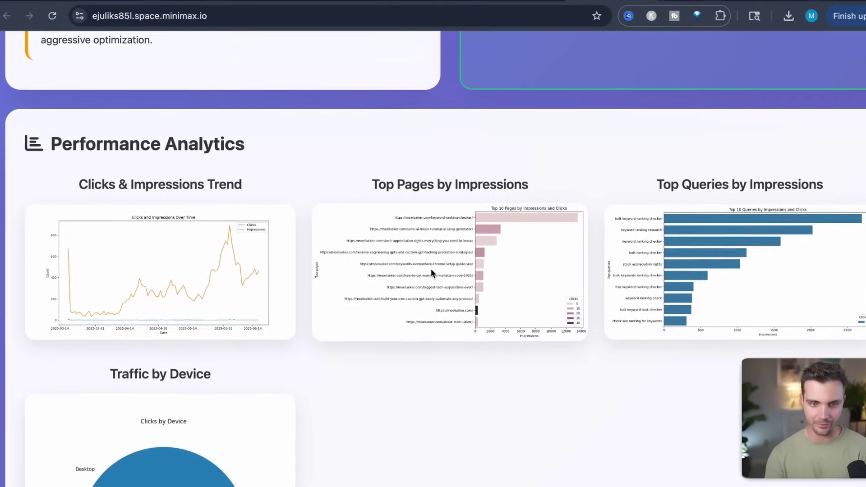
scroll(784, 281, "down", 3)
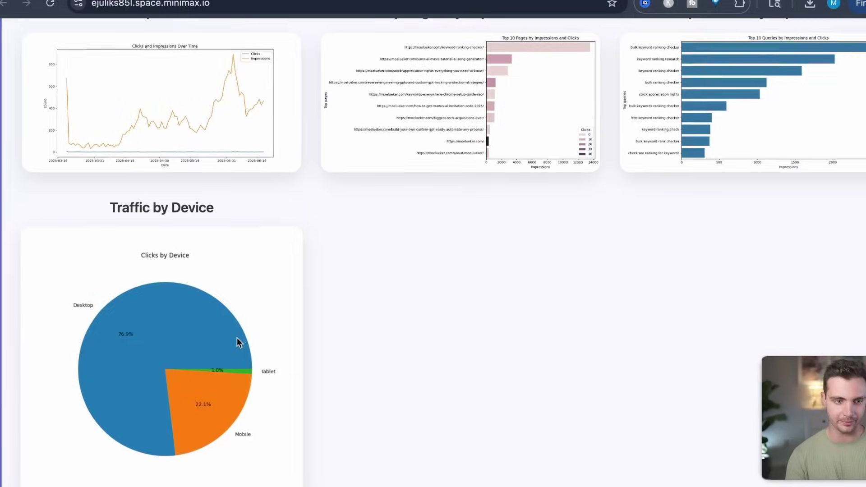
scroll(199, 362, "down", 1)
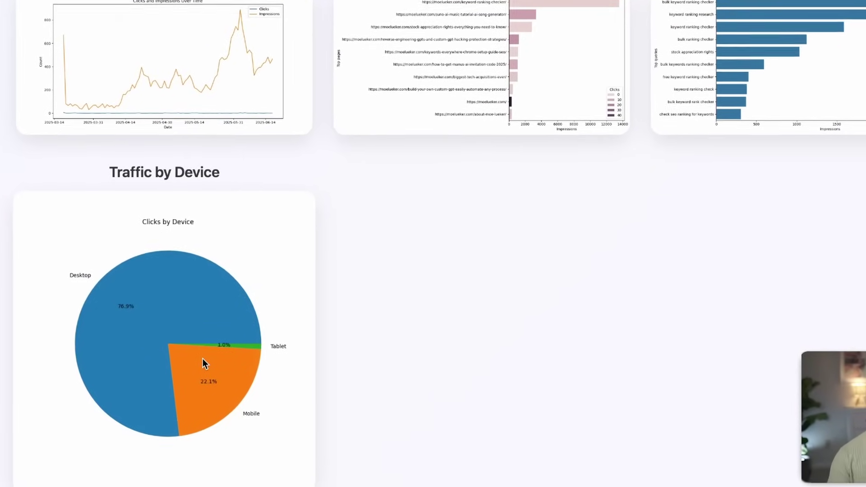
scroll(202, 358, "down", 10)
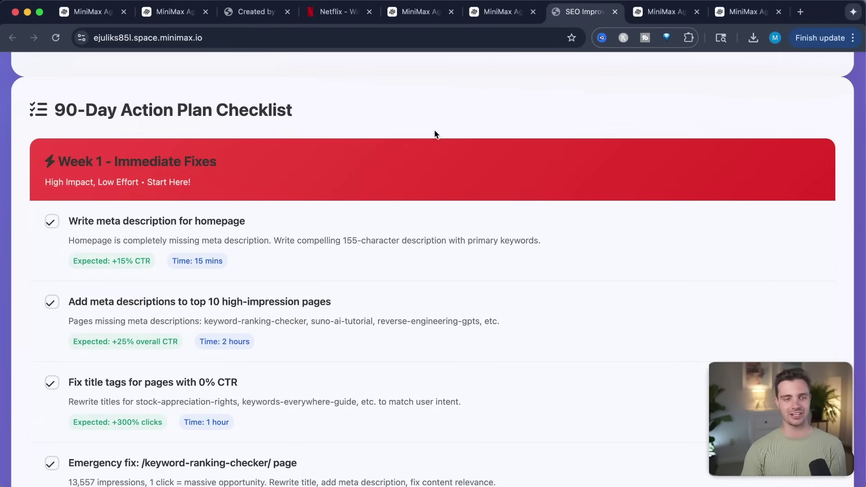
left_click(52, 223)
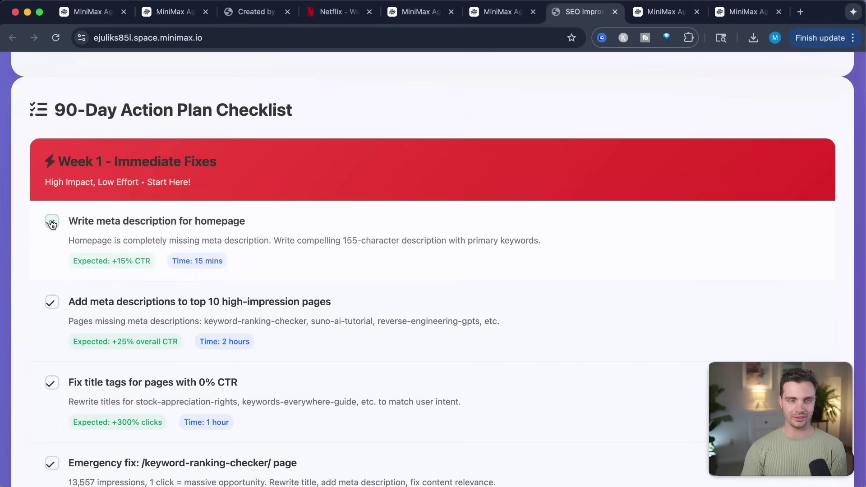
scroll(418, 231, "up", 15)
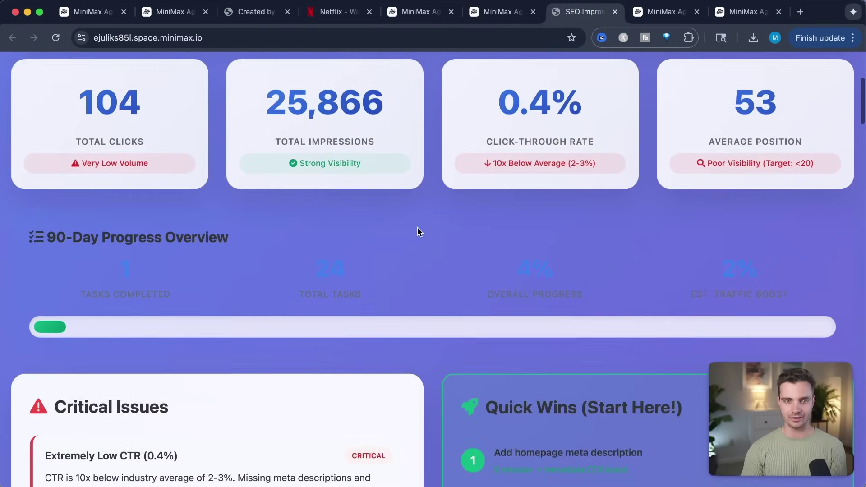
scroll(418, 232, "down", 1)
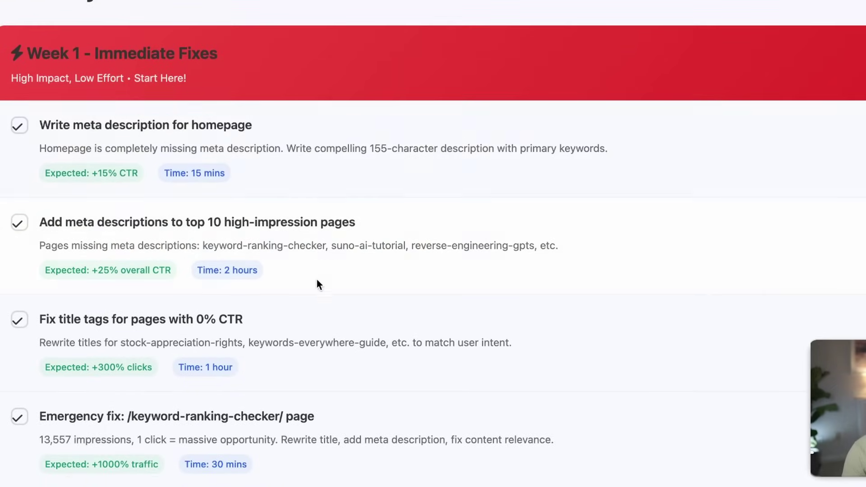
left_click_drag(176, 173, 236, 176)
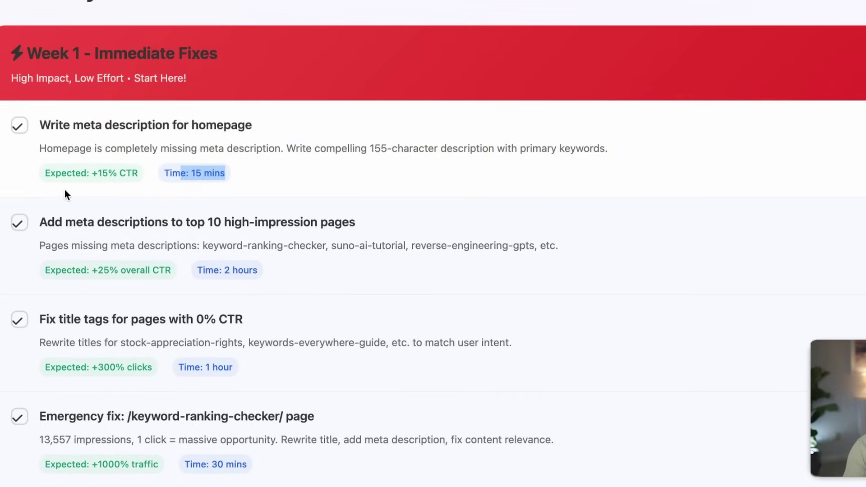
left_click_drag(56, 173, 96, 172)
scroll(239, 331, "down", 6)
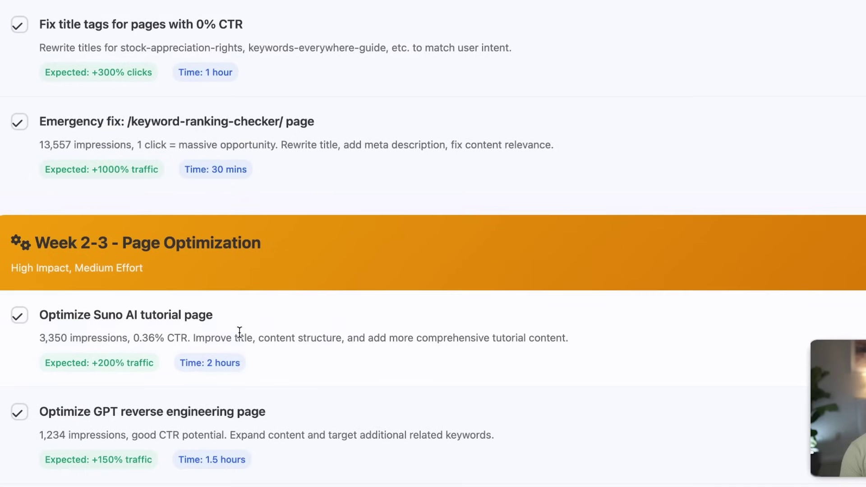
left_click_drag(36, 243, 270, 274)
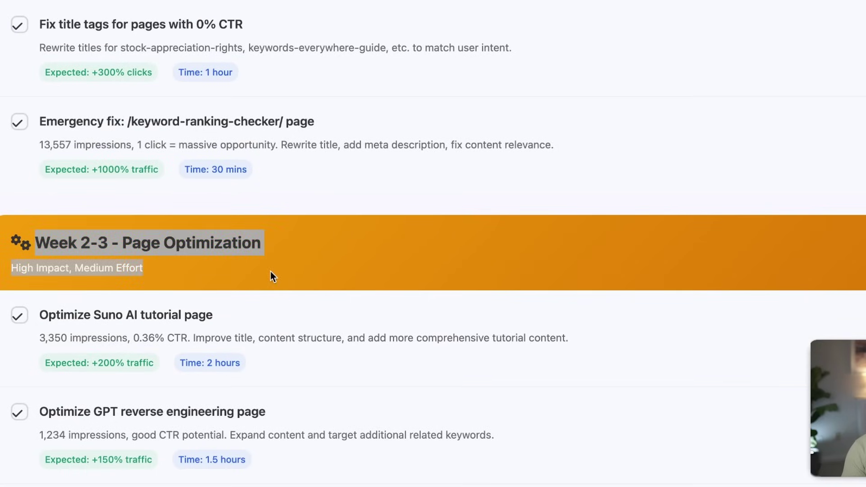
scroll(271, 276, "down", 12)
left_click_drag(24, 151, 278, 207)
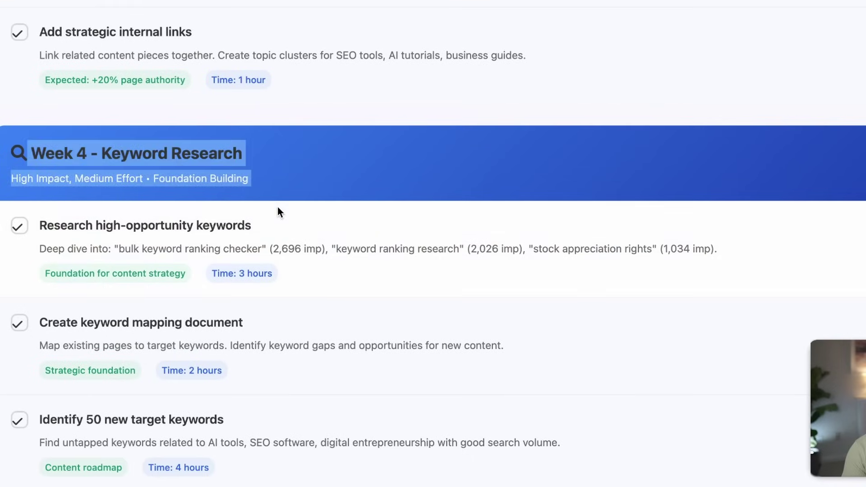
scroll(276, 203, "down", 10)
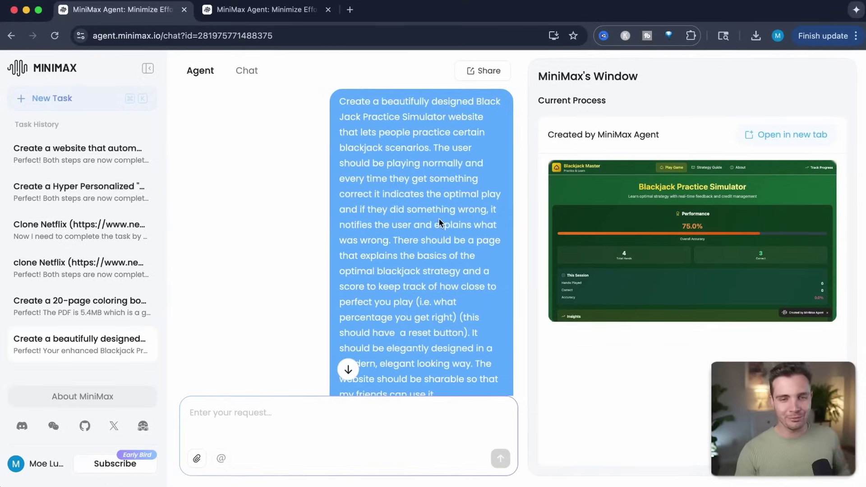
Reread the original blackjack simulator request and the follow-up request about adding credits
left_click_drag(342, 96, 521, 312)
scroll(469, 223, "down", 5)
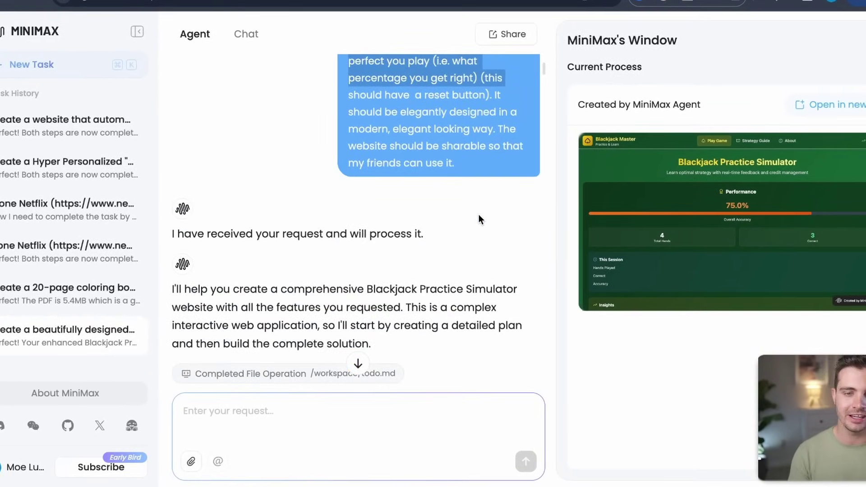
scroll(478, 215, "up", 1)
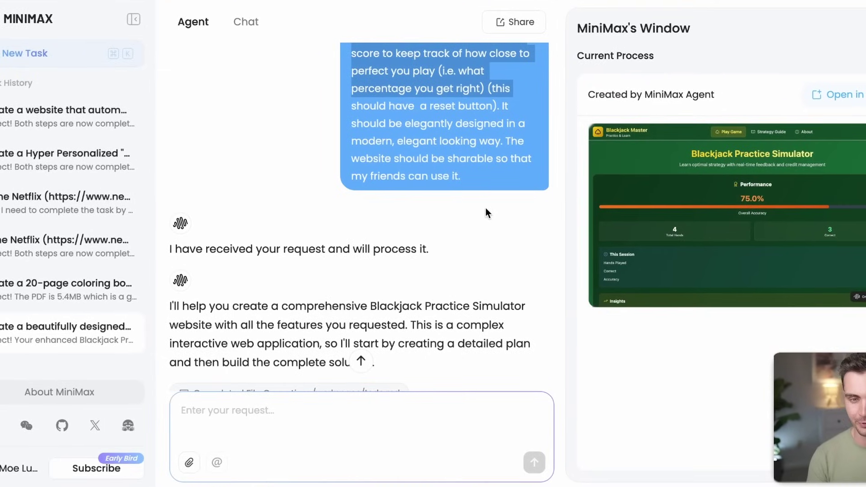
scroll(491, 207, "down", 20)
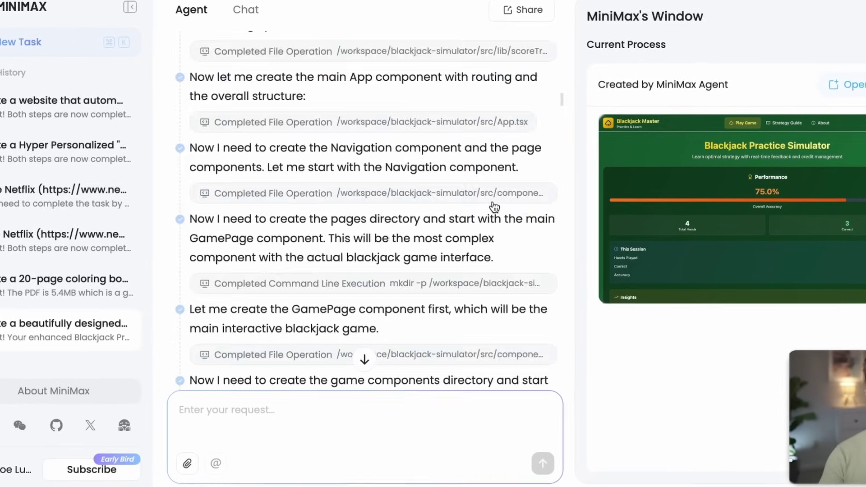
scroll(500, 190, "down", 20)
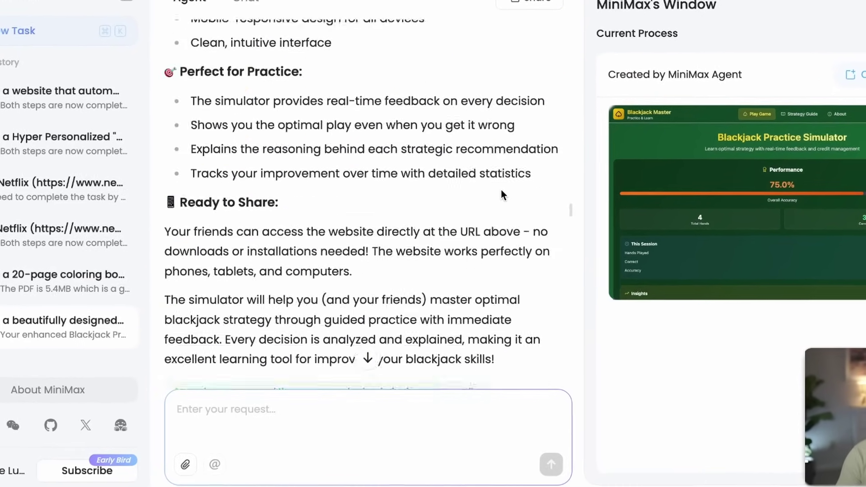
scroll(503, 187, "up", 8)
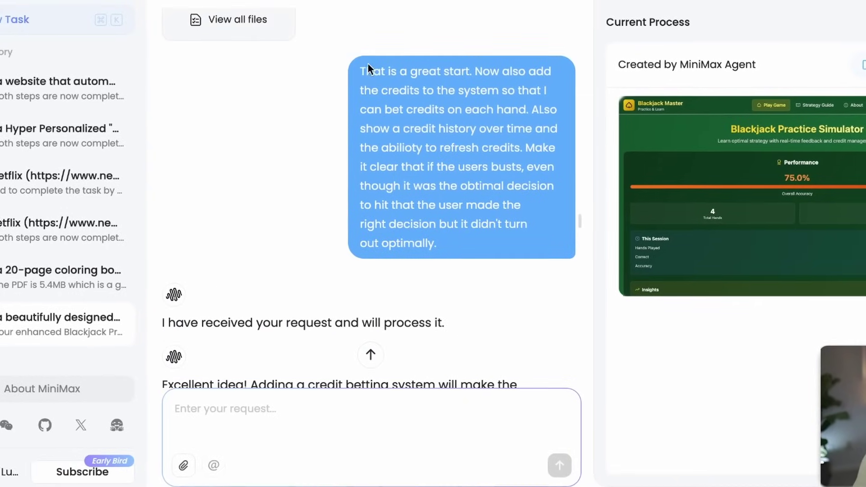
left_click_drag(359, 68, 505, 251)
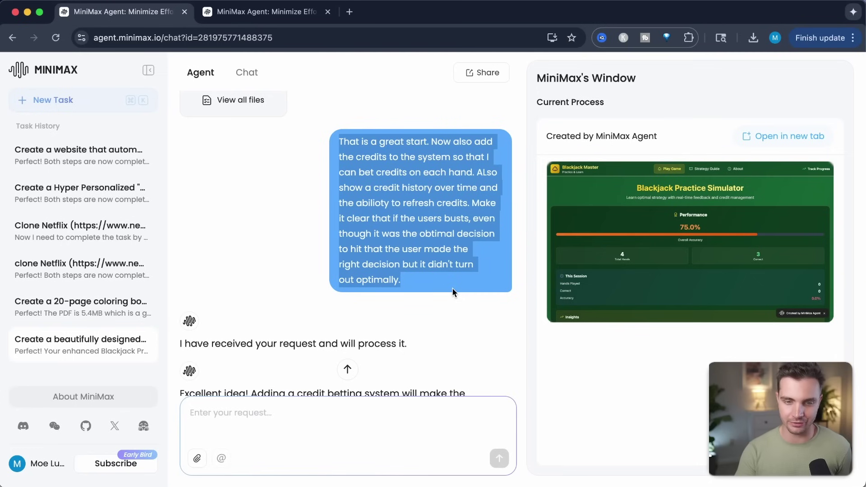
scroll(452, 287, "down", 20)
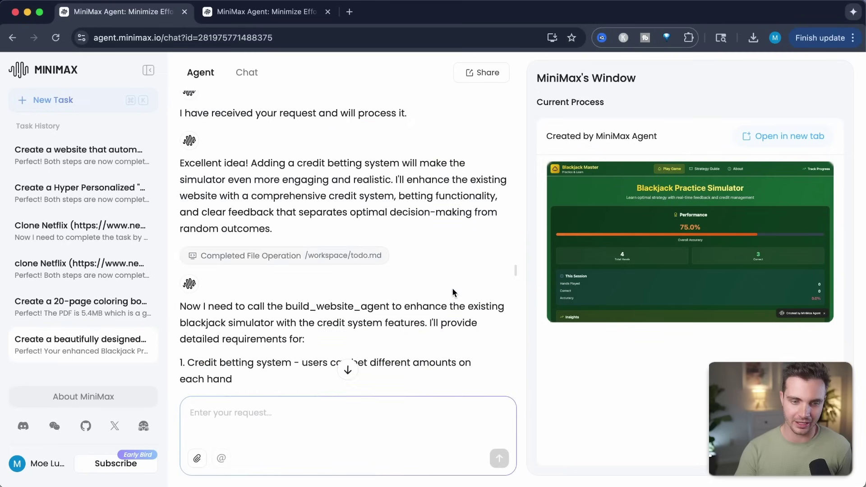
scroll(452, 293, "down", 10)
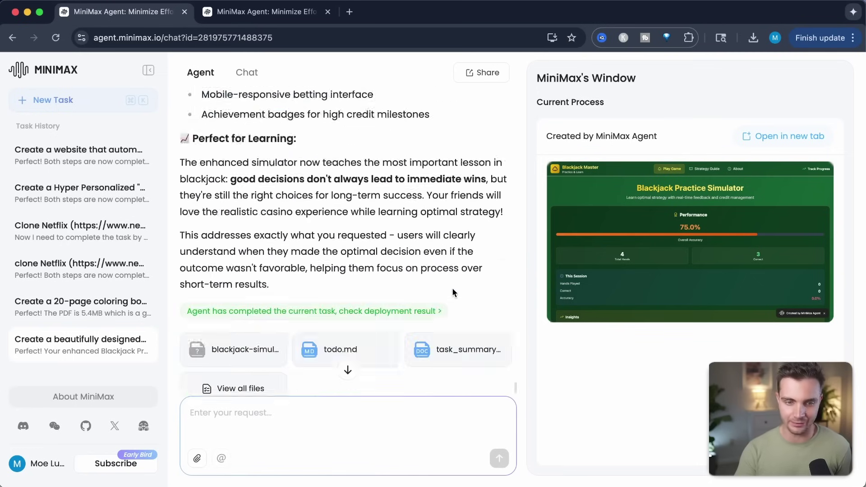
Review todo.md's completed STEP 1 and credit-system STEP 2, then launch the deployed Blackjack site
left_click(352, 279)
scroll(683, 296, "down", 3)
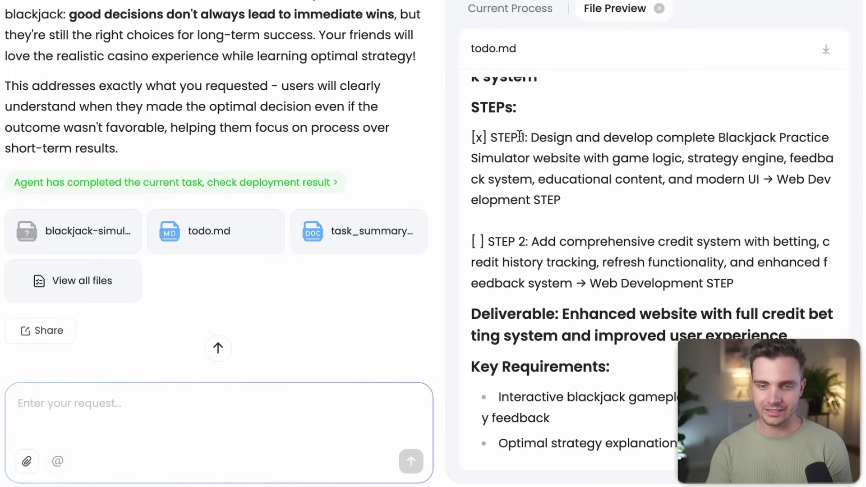
left_click_drag(482, 135, 703, 231)
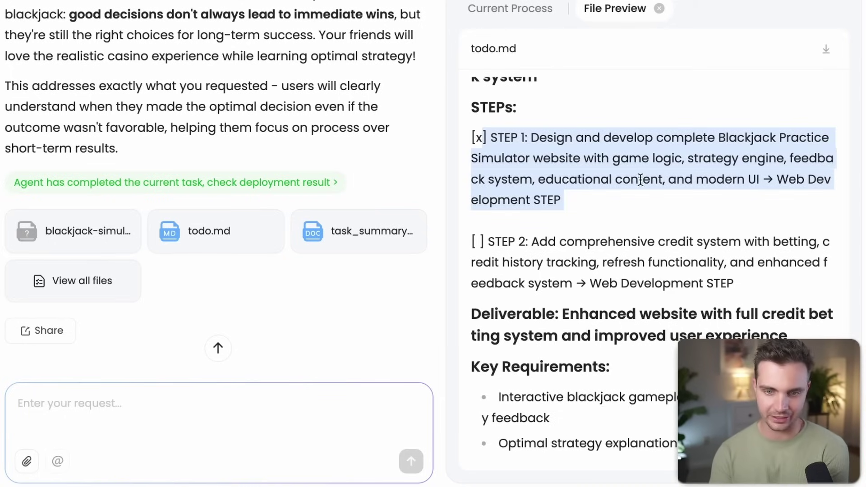
scroll(640, 179, "down", 1)
left_click_drag(508, 207, 759, 255)
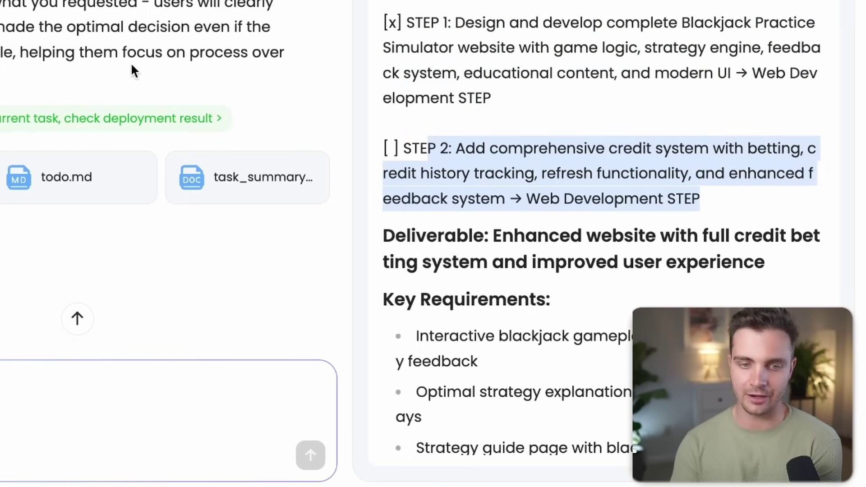
scroll(132, 70, "up", 20)
scroll(131, 68, "up", 15)
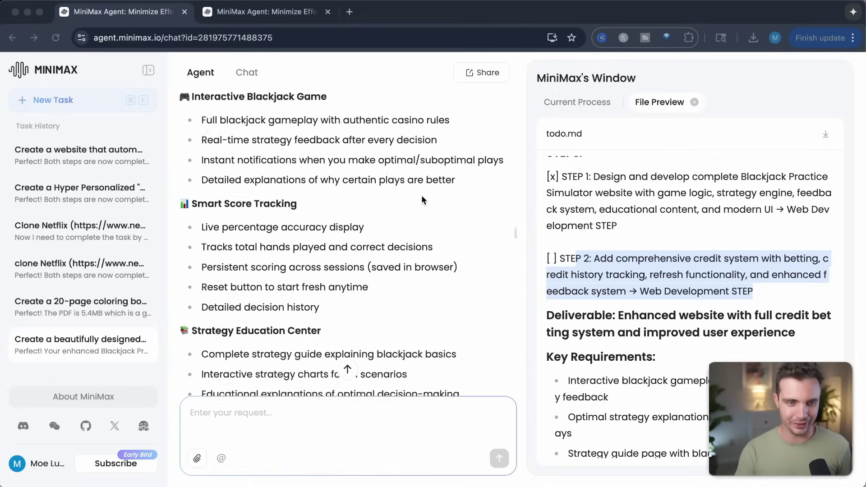
scroll(421, 200, "down", 10)
left_click(293, 259)
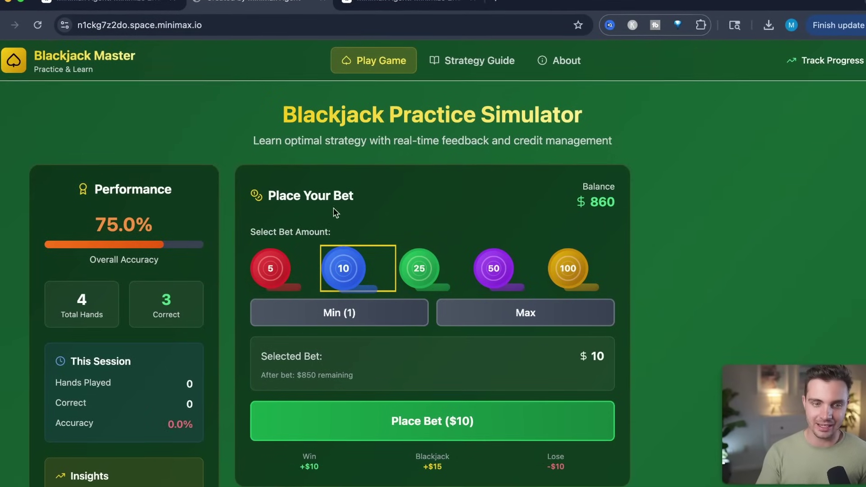
Play a $10 hand, standing on 18 against the dealer's 6, judged a correct decision
scroll(661, 347, "down", 2)
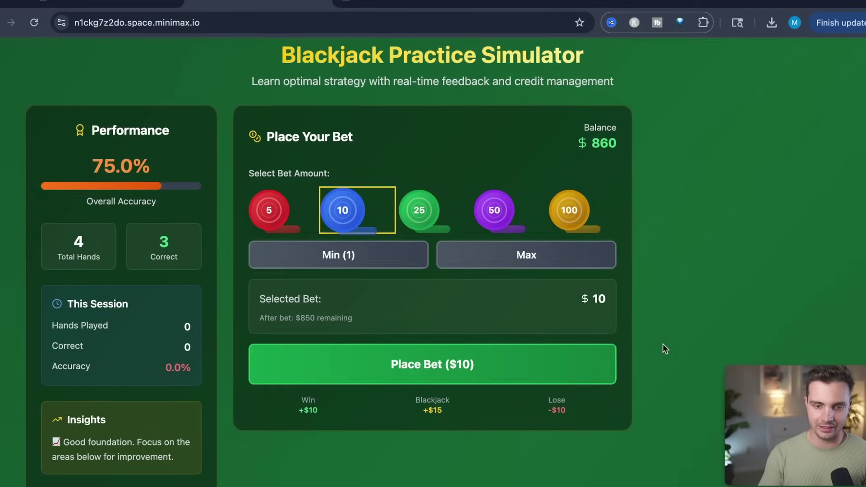
left_click(417, 371)
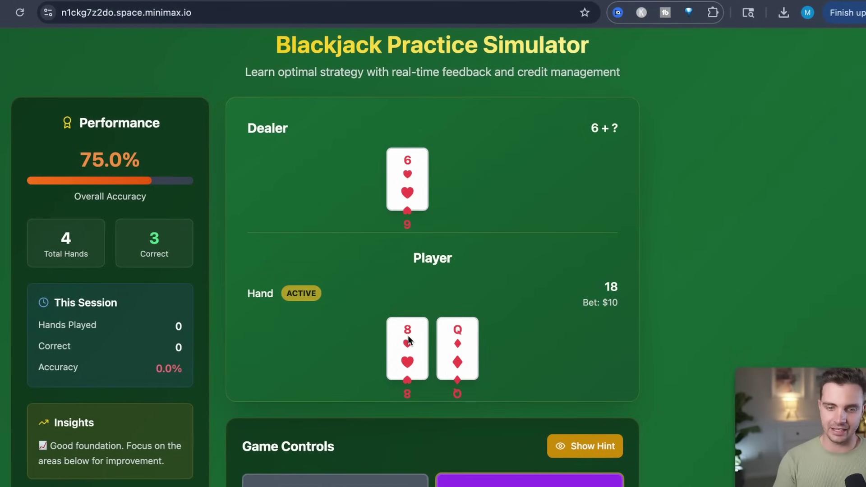
scroll(572, 353, "down", 2)
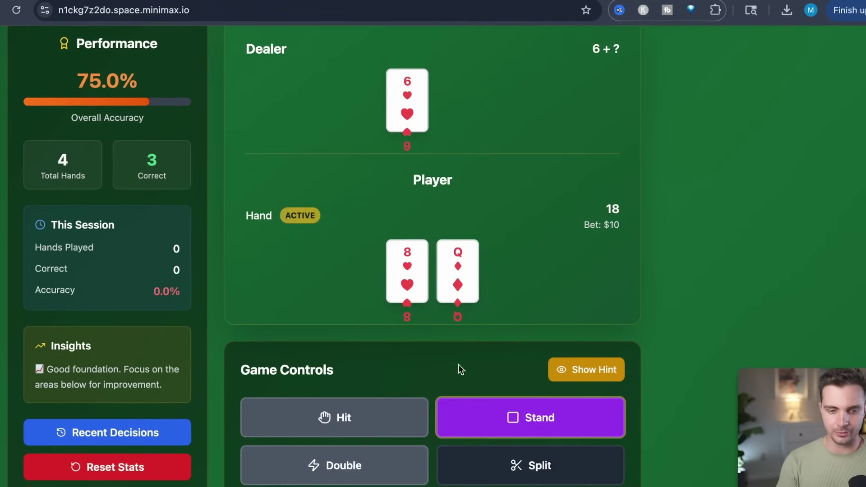
left_click(523, 426)
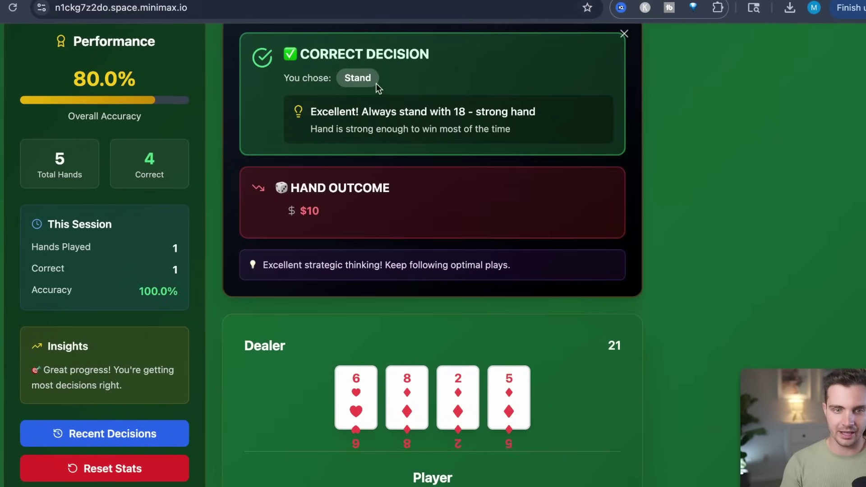
left_click_drag(289, 50, 464, 50)
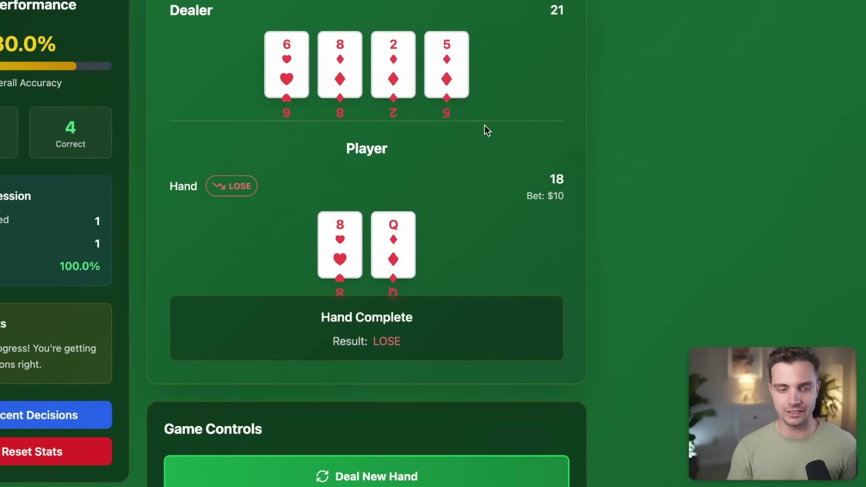
Expand Detailed Statistics and view Credit History showing the $850 balance and 8 transactions
scroll(457, 170, "down", 2)
scroll(456, 170, "up", 3)
scroll(99, 148, "down", 10)
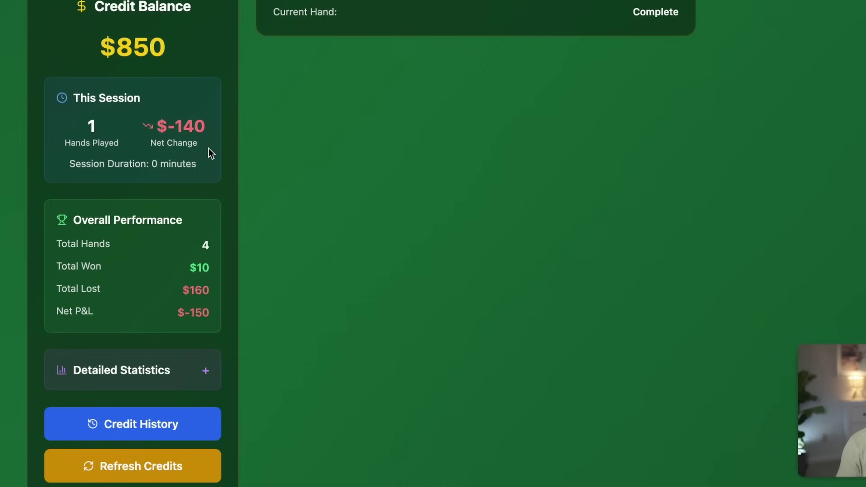
left_click(170, 368)
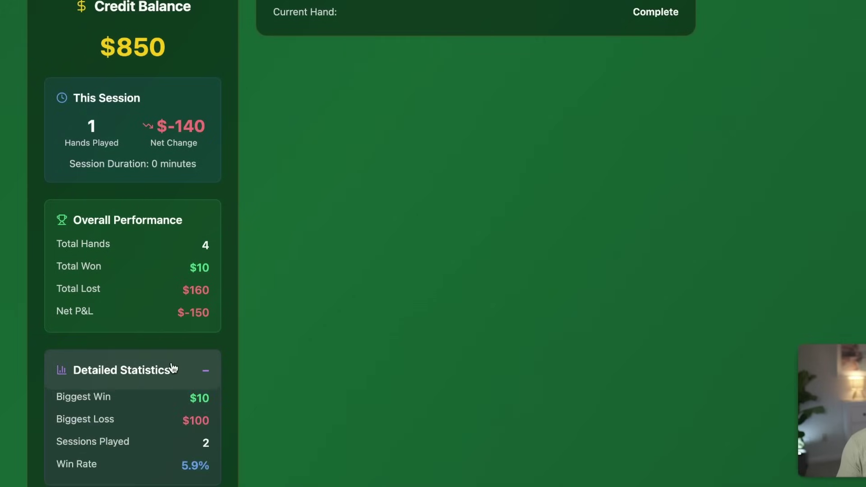
scroll(174, 367, "down", 3)
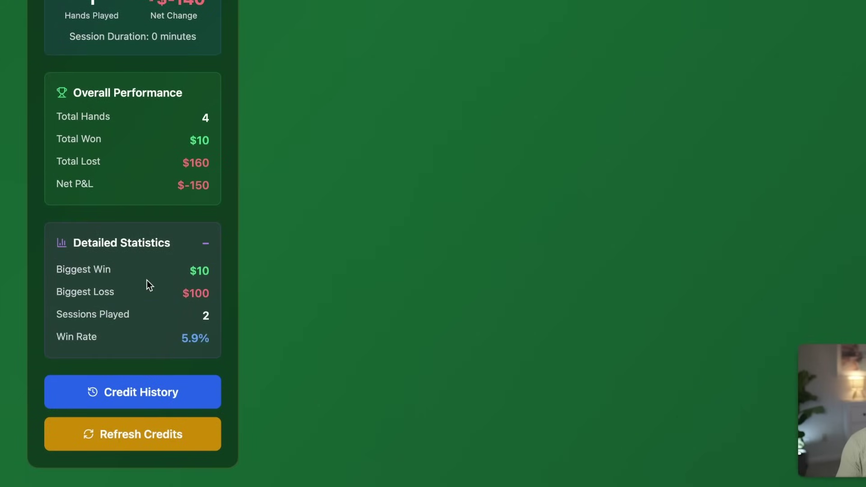
left_click(138, 398)
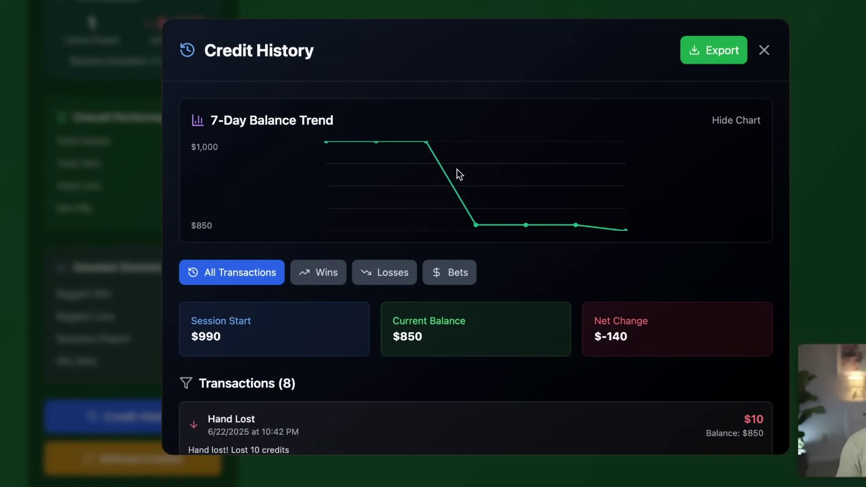
Close Credit History and deal a new hand with a $100 bet
left_click(763, 50)
scroll(558, 250, "up", 10)
scroll(558, 249, "down", 10)
scroll(558, 252, "up", 5)
scroll(558, 253, "down", 5)
left_click(458, 440)
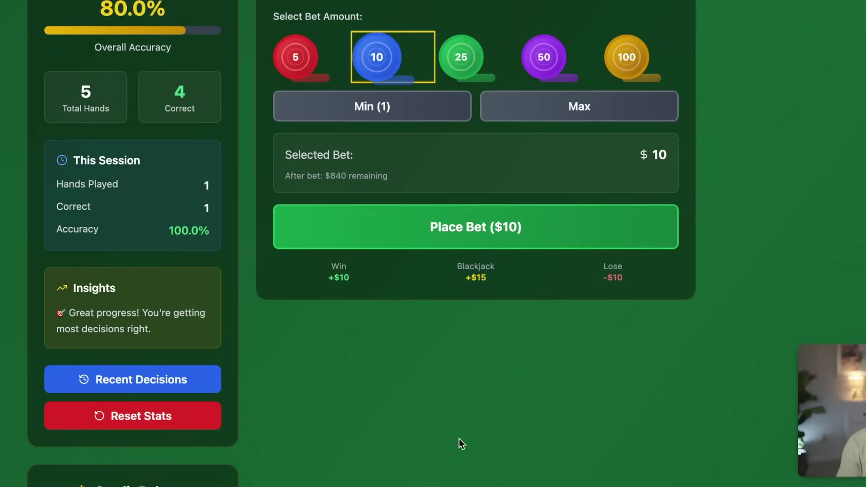
scroll(481, 136, "up", 2)
left_click(625, 141)
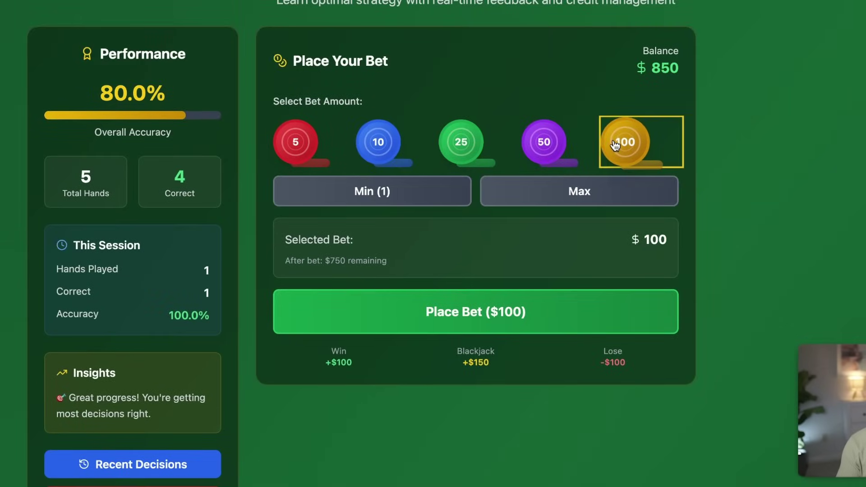
left_click(466, 318)
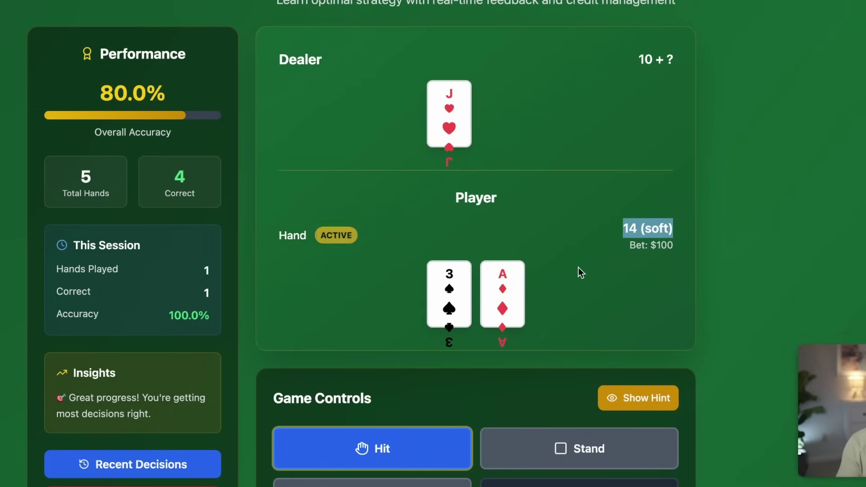
Hit on soft 14 and 13, stand on 17, and win +$100 against the dealer's bust
scroll(580, 272, "down", 2)
left_click(393, 383)
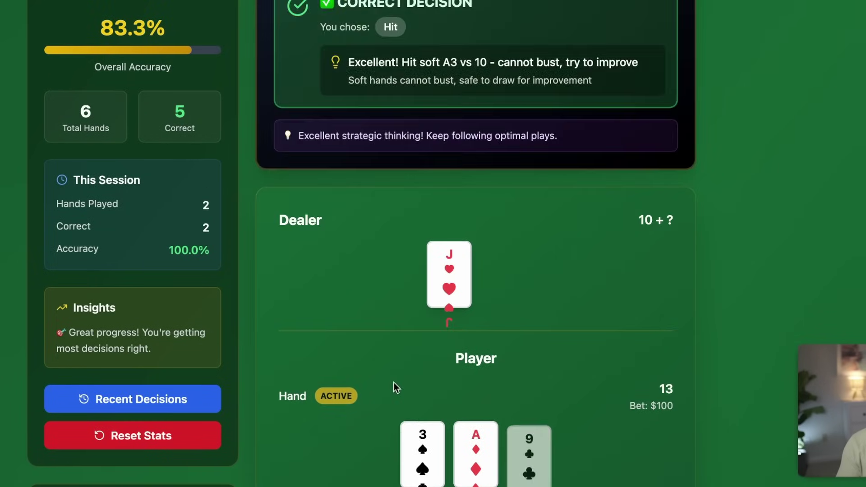
scroll(528, 236, "up", 4)
left_click_drag(337, 147, 417, 145)
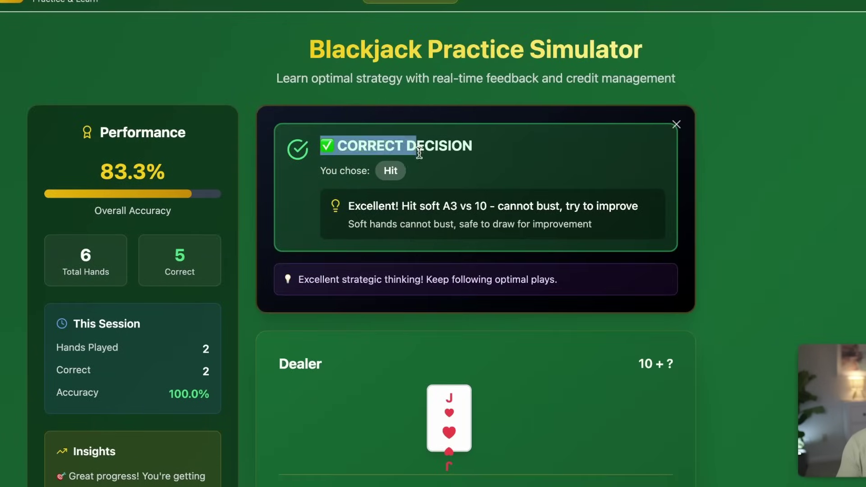
scroll(417, 146, "down", 5)
scroll(557, 258, "down", 3)
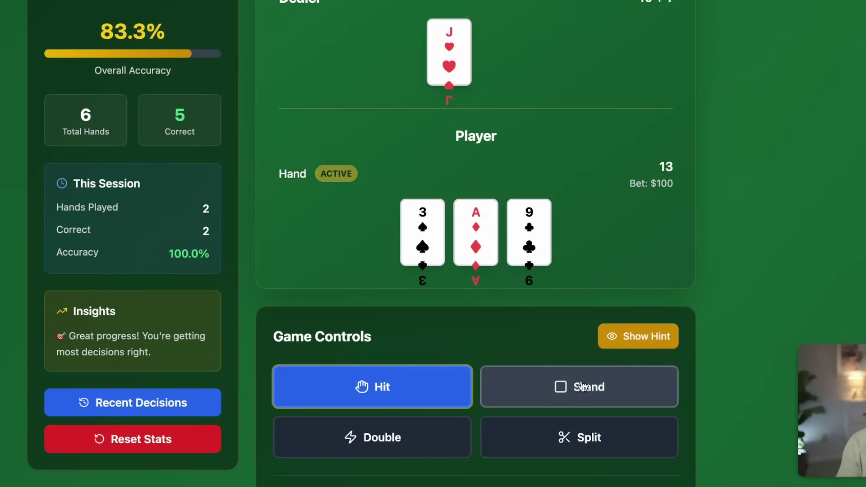
left_click(398, 386)
scroll(497, 244, "down", 3)
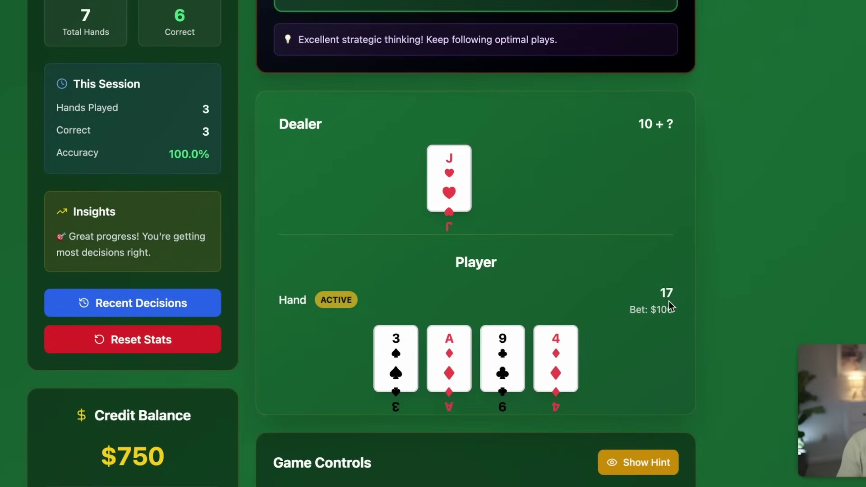
scroll(621, 295, "down", 3)
left_click(566, 366)
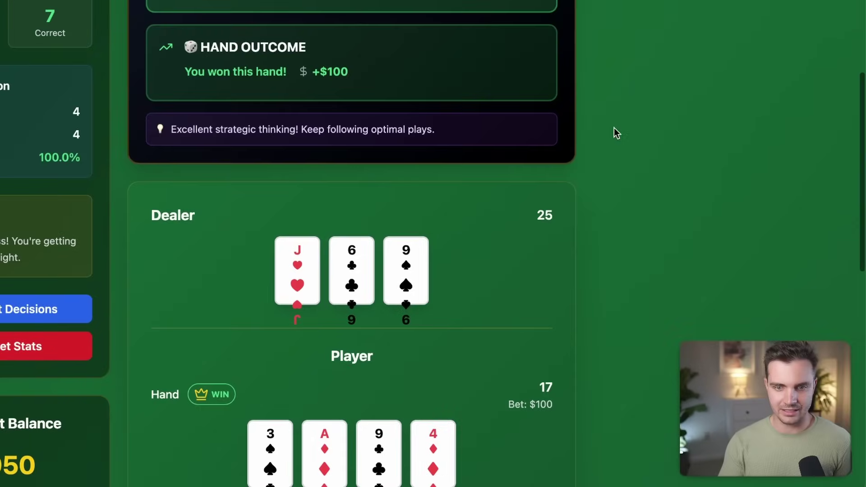
scroll(505, 270, "down", 1)
left_click_drag(292, 47, 378, 47)
scroll(358, 70, "down", 10)
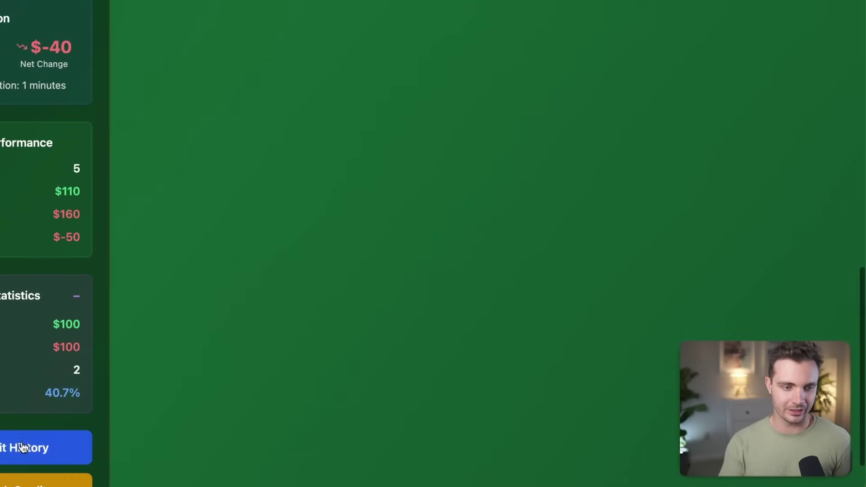
Look through the Credit History transactions, then close the modal
left_click(24, 448)
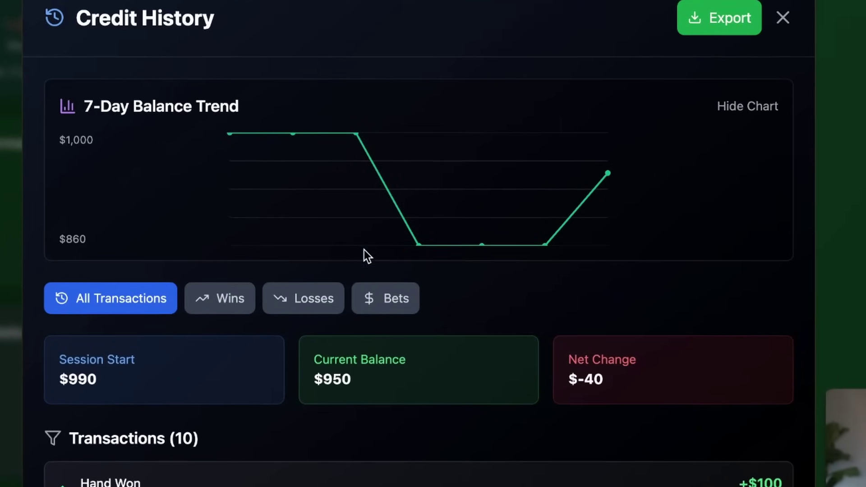
scroll(356, 401, "down", 4)
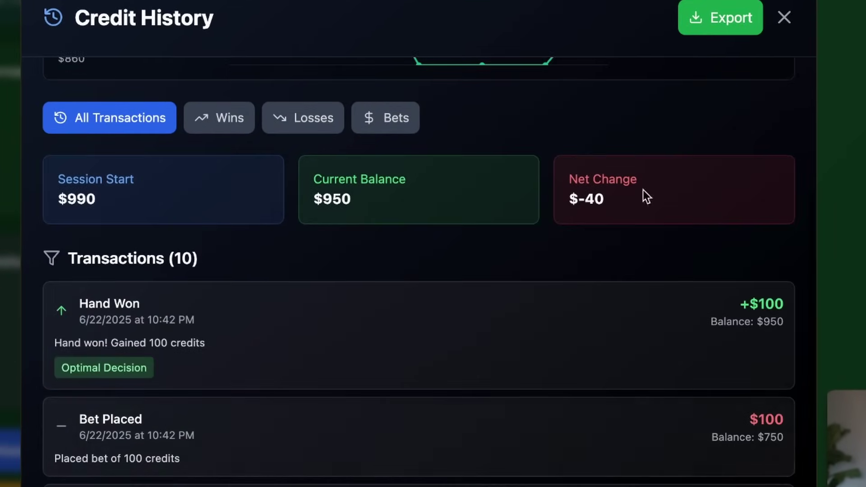
left_click(784, 19)
scroll(475, 241, "up", 10)
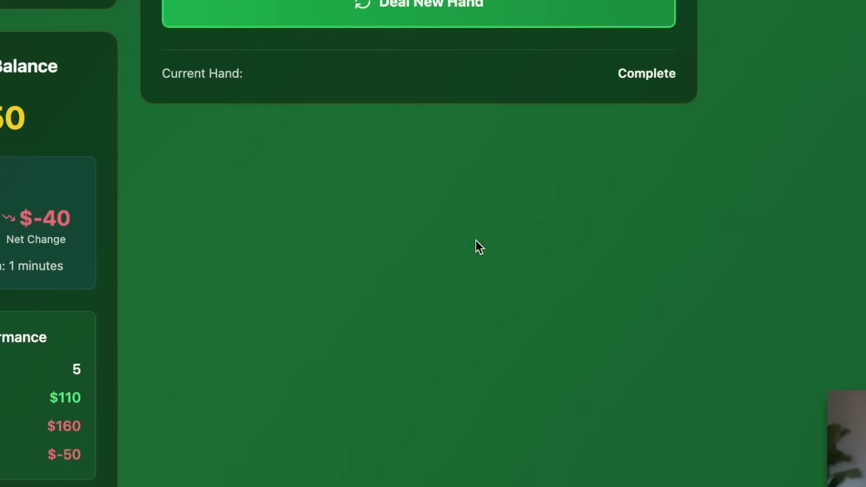
scroll(387, 324, "down", 5)
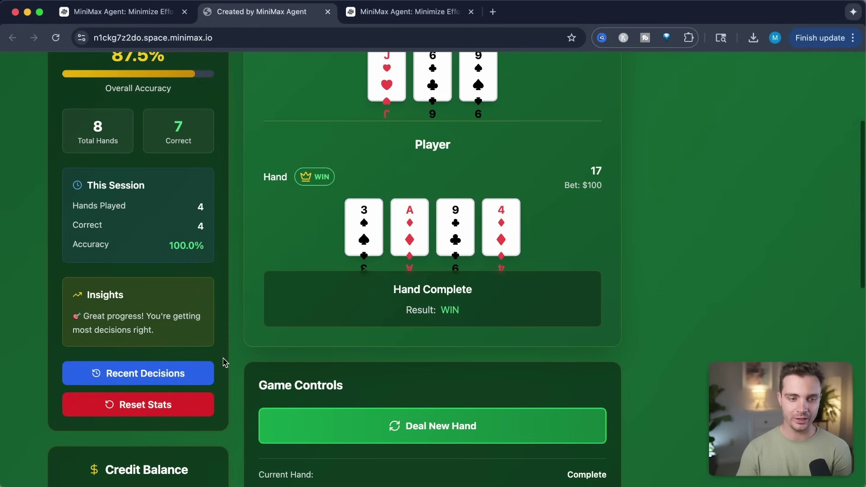
Show the Recent Decisions list with 7 correct and 1 incorrect of 8 hands
left_click(180, 373)
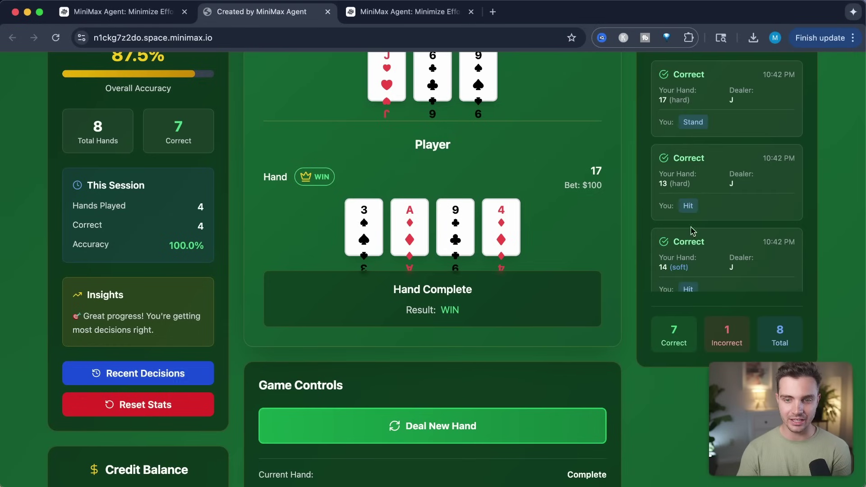
scroll(671, 372, "up", 2)
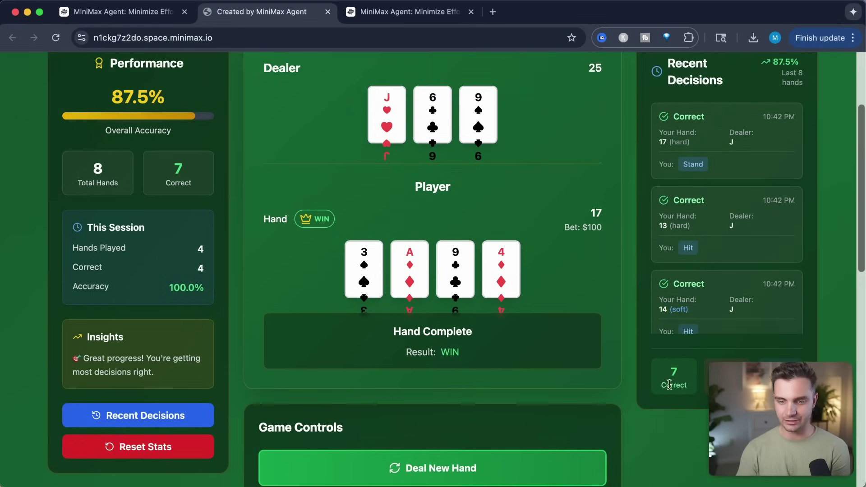
scroll(573, 414, "down", 5)
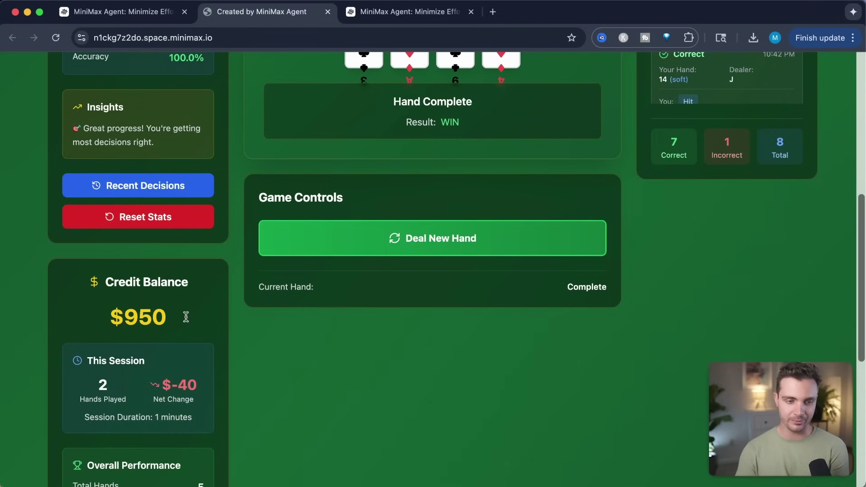
scroll(149, 401, "down", 6)
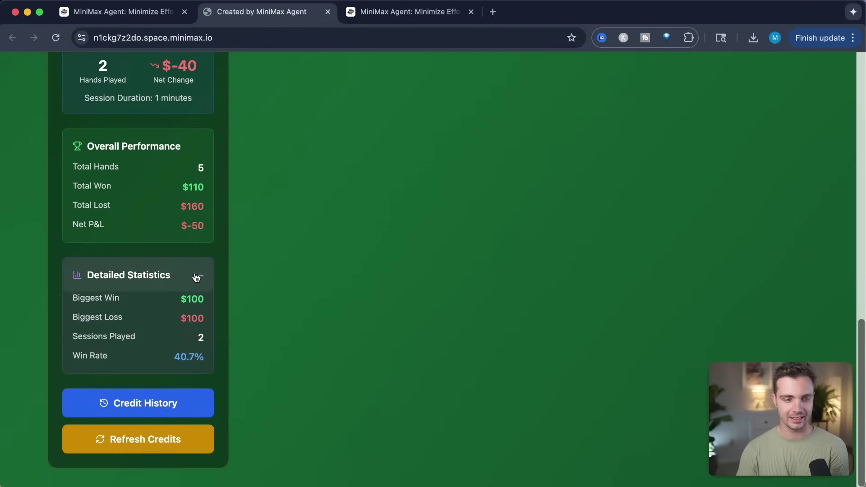
scroll(408, 232, "up", 10)
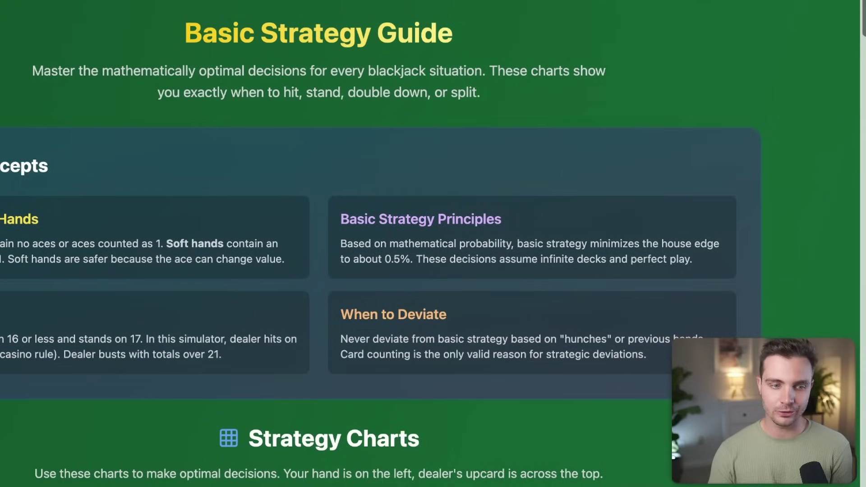
Browse the basic strategy charts, then return to Play Game with a $950 balance and $10 bet
scroll(212, 292, "down", 12)
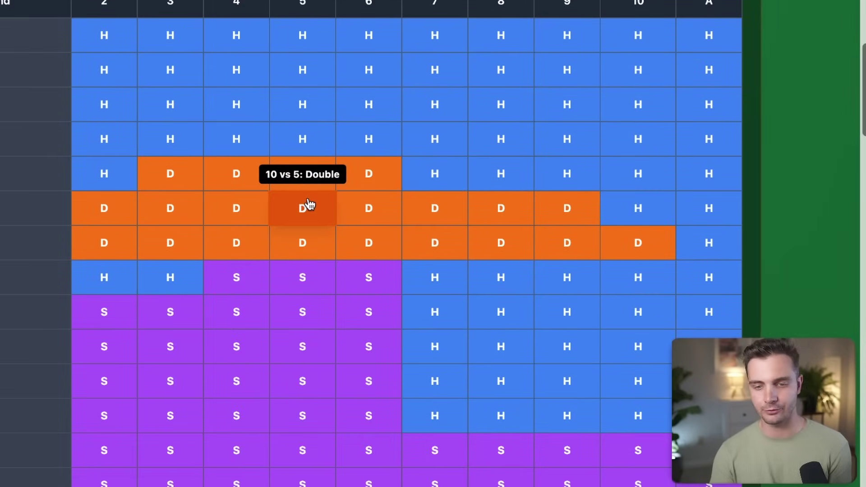
scroll(303, 242, "down", 10)
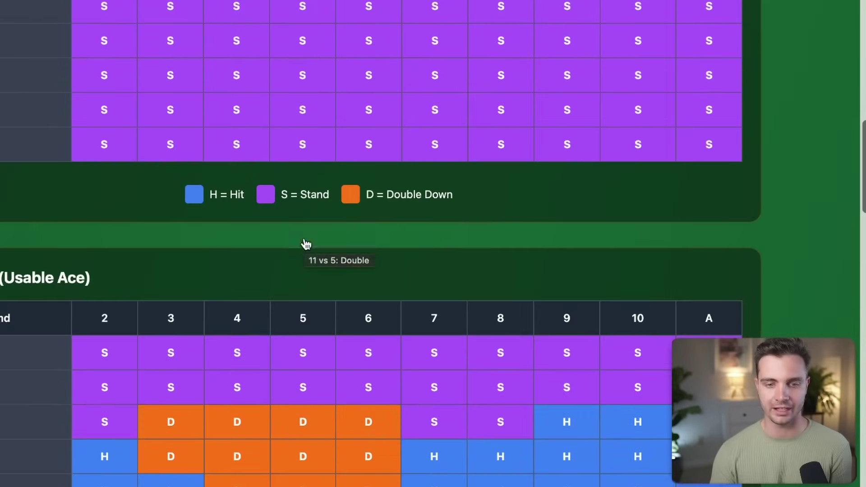
scroll(306, 243, "up", 20)
left_click(240, 46)
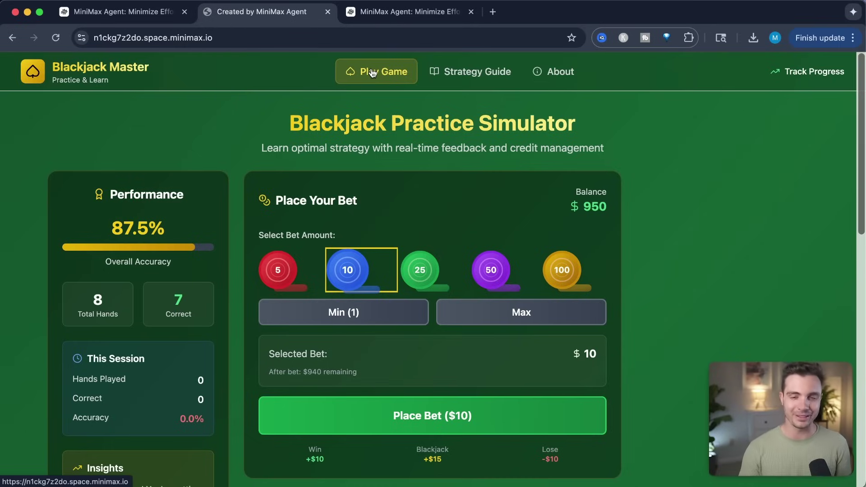